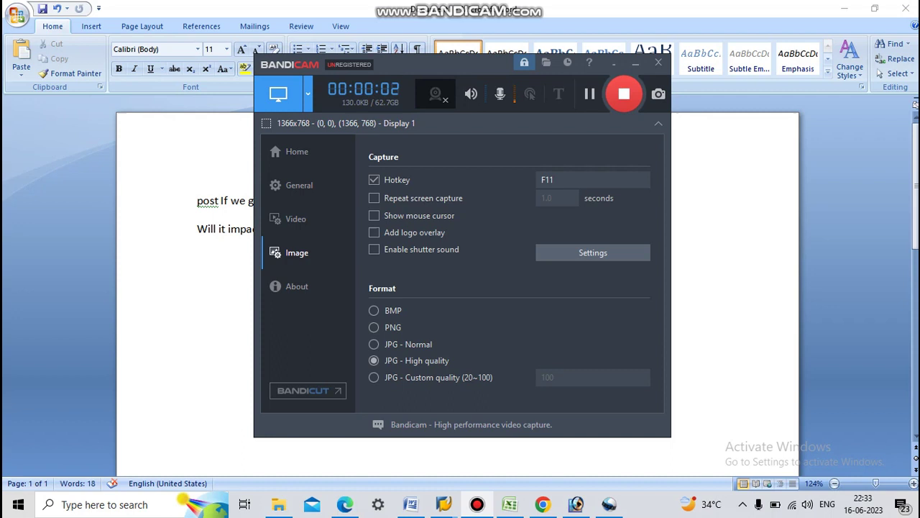
# - Insert "do" before "goods issue" and "with" before "561 mvt type" in the question's first line
pyautogui.click(636, 63)
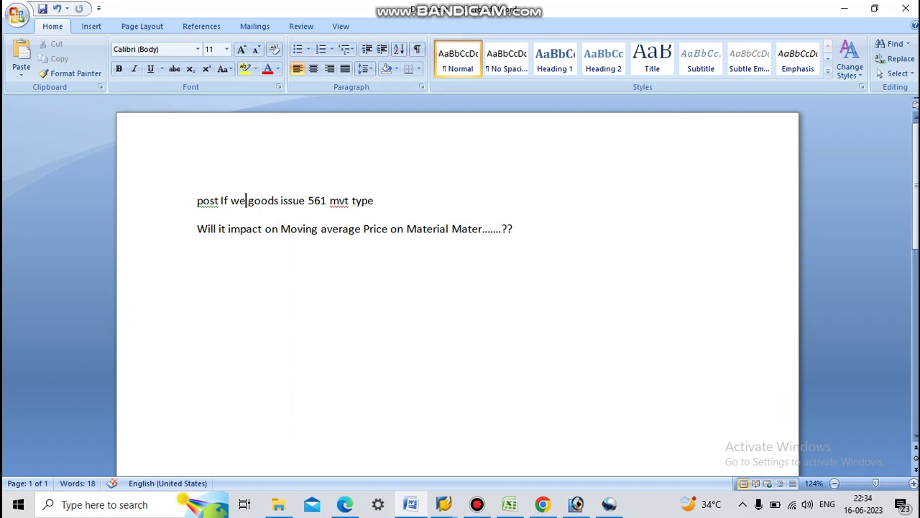
pyautogui.write('do')
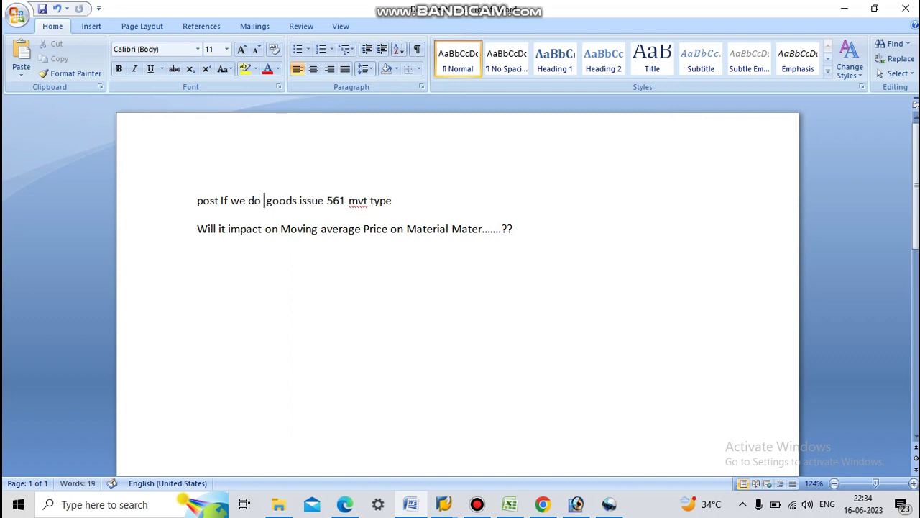
pyautogui.click(324, 201)
pyautogui.write('with')
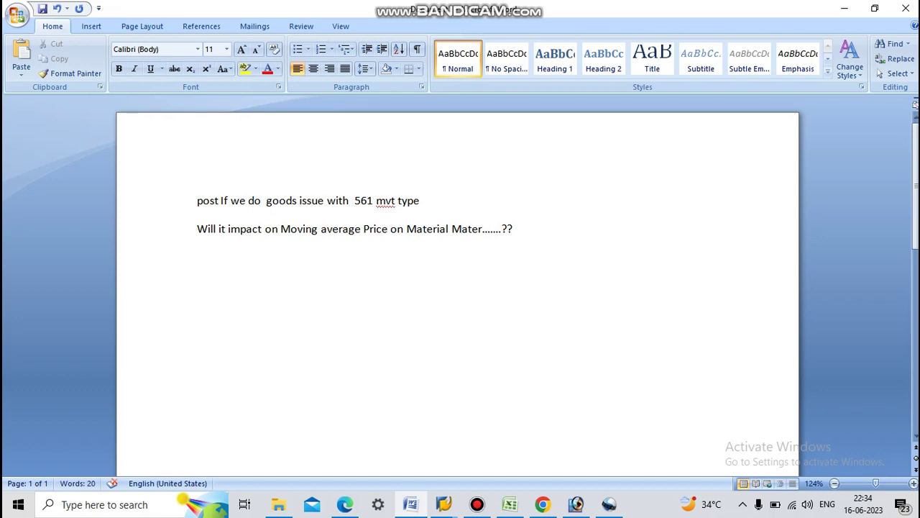
# - Switch to the SAP Easy Access session and open the view selection for material 1617 with transaction mm03
pyautogui.moveTo(444, 504)
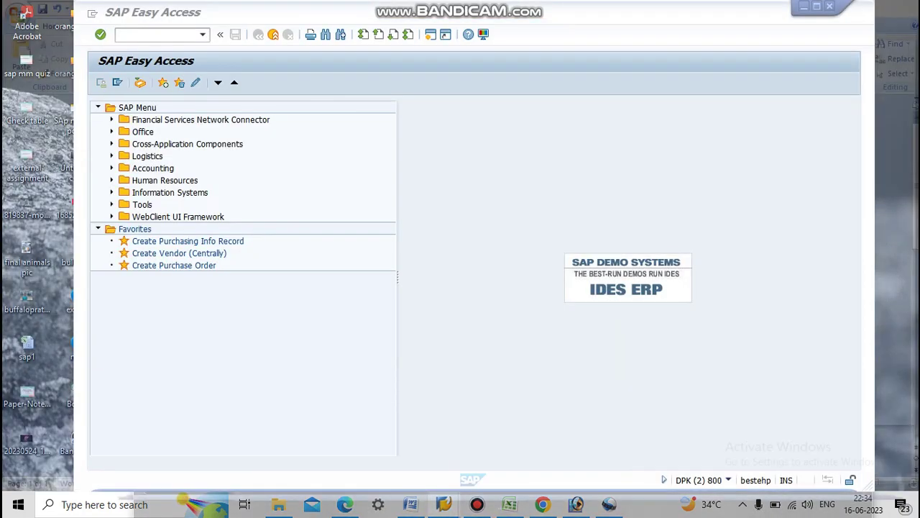
pyautogui.click(550, 445)
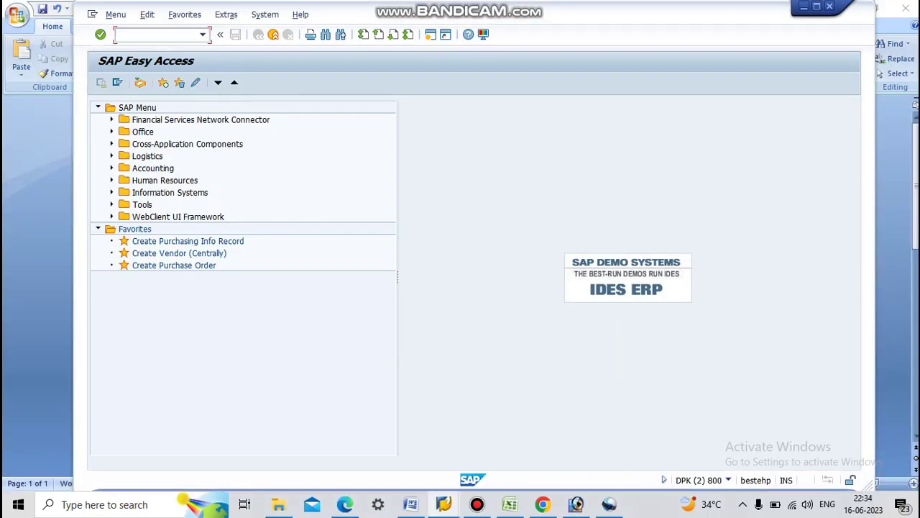
pyautogui.write('mm03')
pyautogui.press('Return')
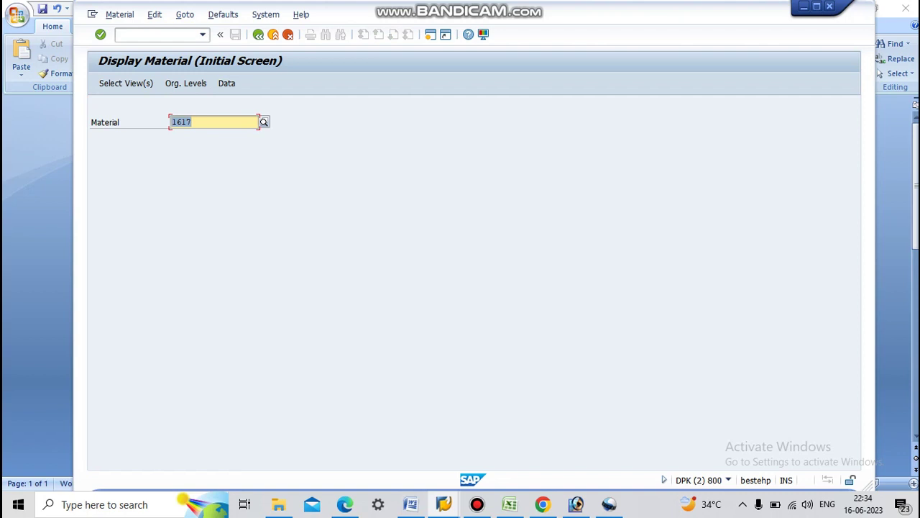
pyautogui.press('Return')
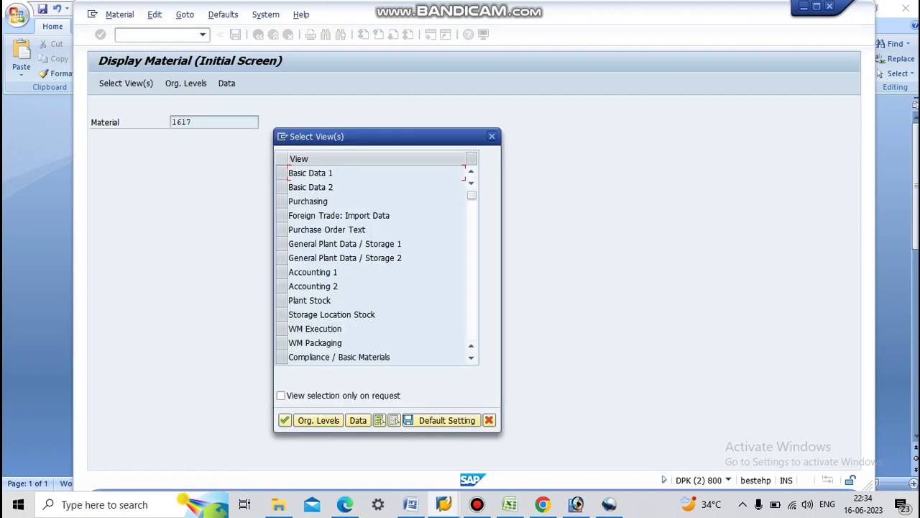
# - Examine the moving price in material 1617's Accounting 1 view for plant SEZ1, and leave the material display
pyautogui.click(289, 272)
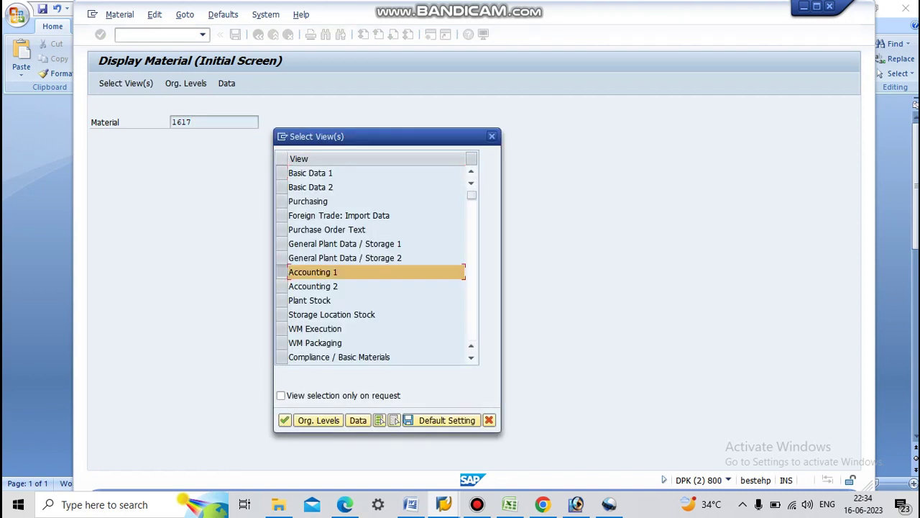
pyautogui.click(285, 420)
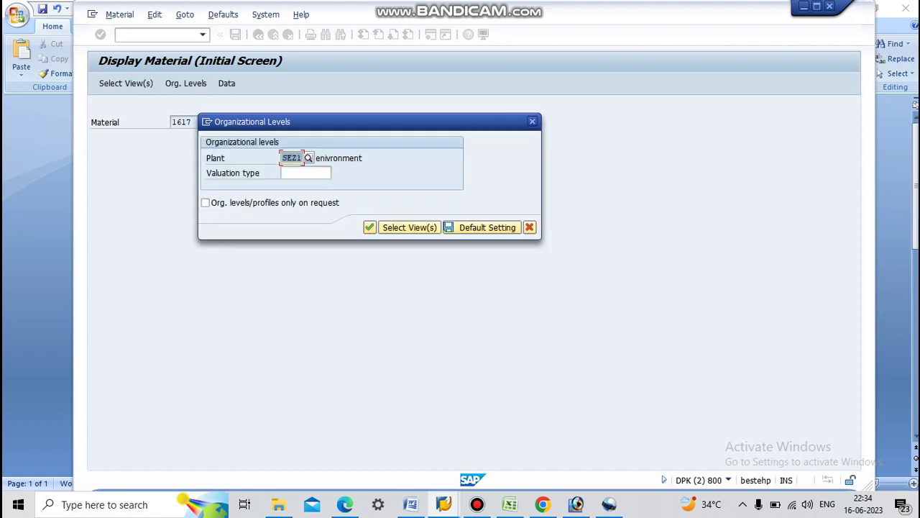
pyautogui.press('Return')
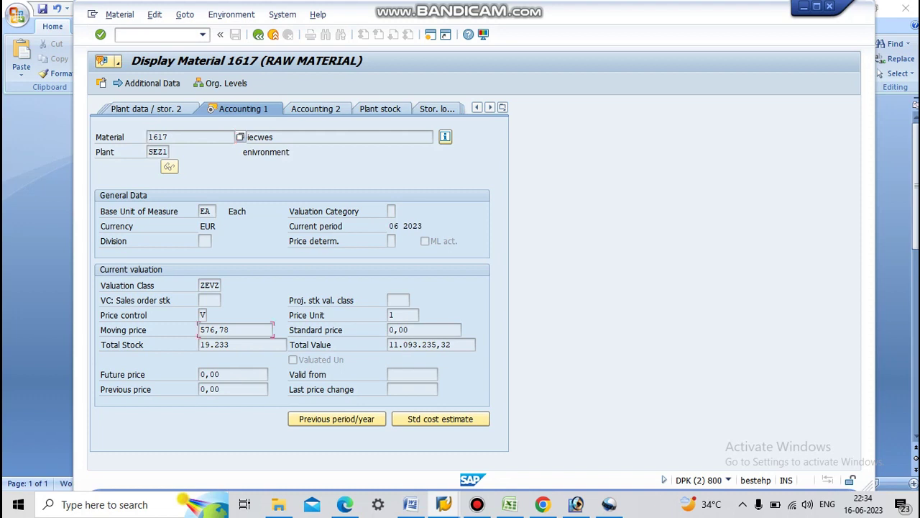
pyautogui.moveTo(230, 330); pyautogui.dragTo(200, 329)
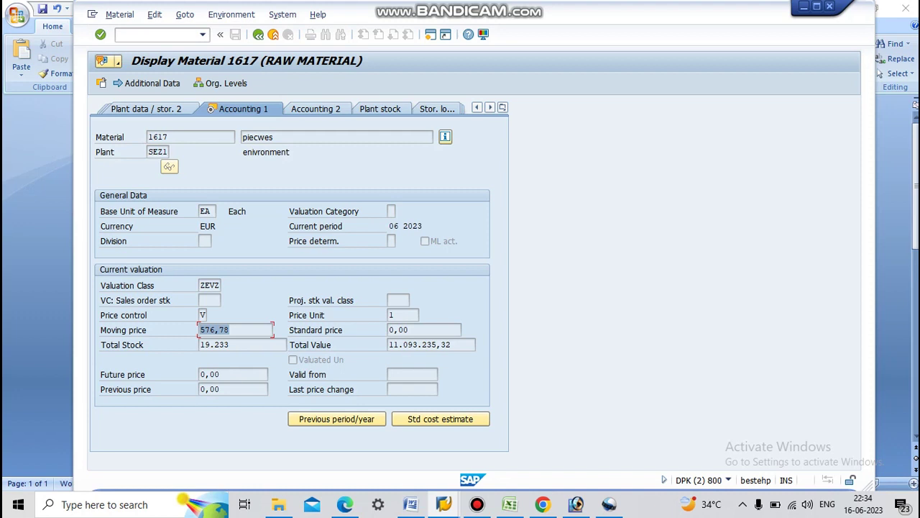
pyautogui.click(274, 35)
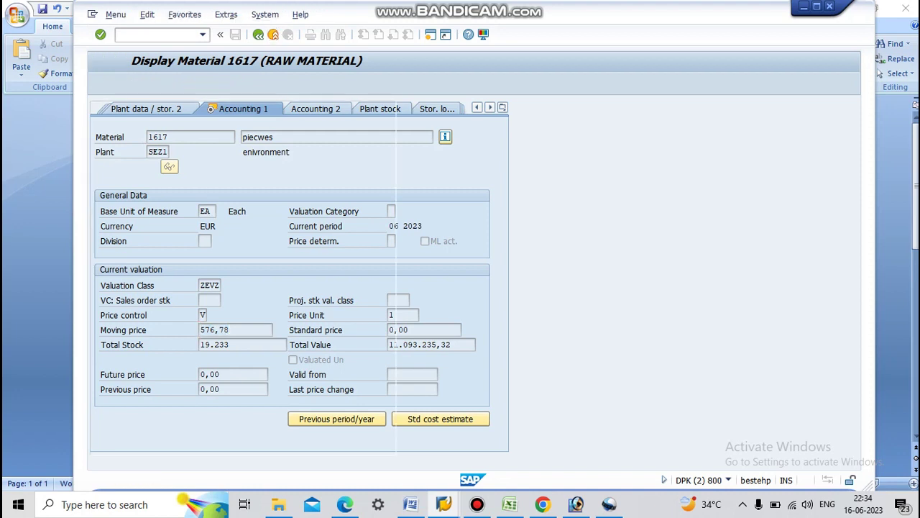
pyautogui.click(804, 7)
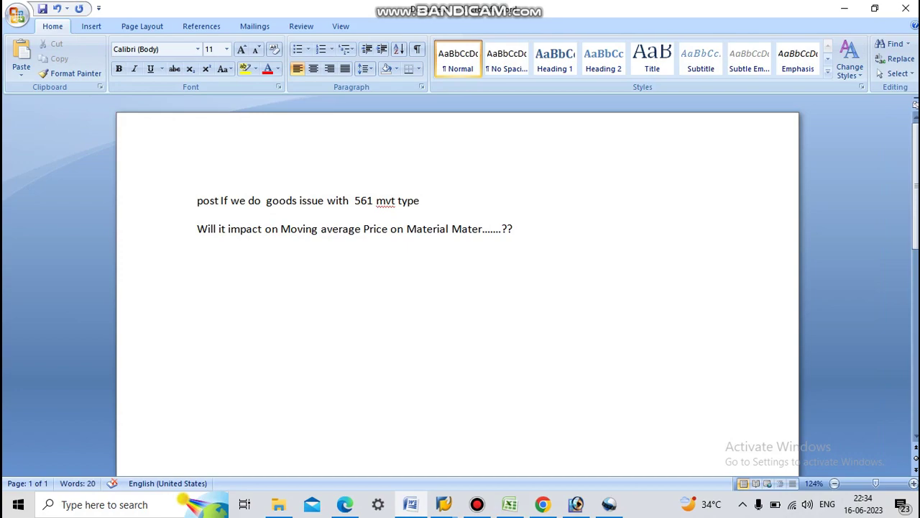
# - Switch to the SAP Goods Issue Other session and enter material 1617 with a quantity of 9000 for movement type 561
pyautogui.click(444, 504)
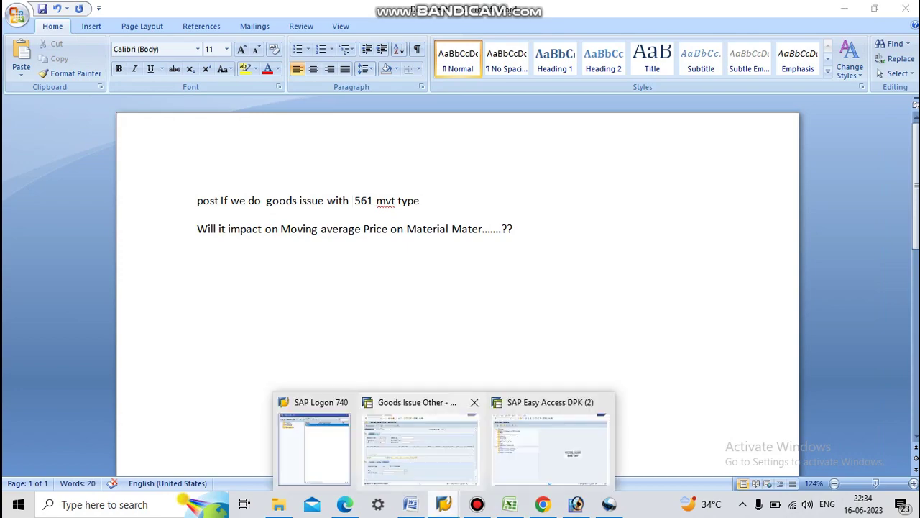
pyautogui.click(421, 446)
pyautogui.doubleClick(659, 111)
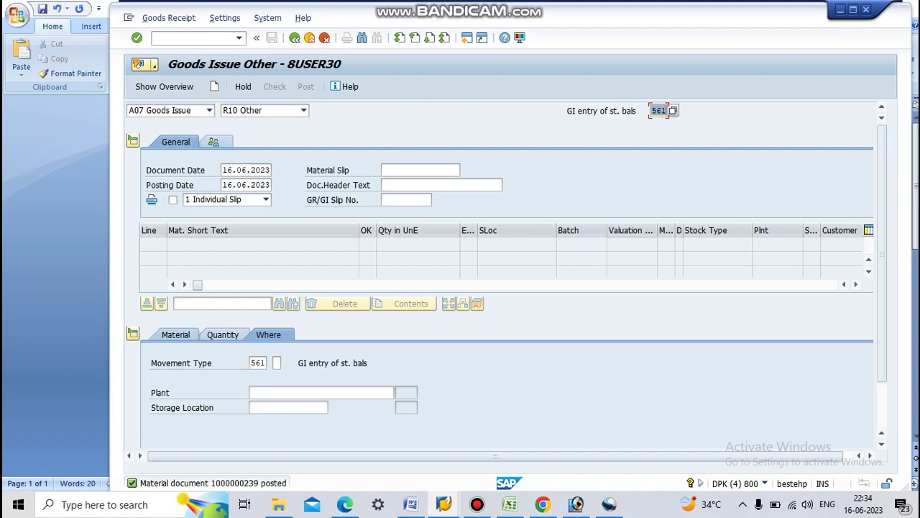
pyautogui.click(176, 334)
pyautogui.click(295, 363)
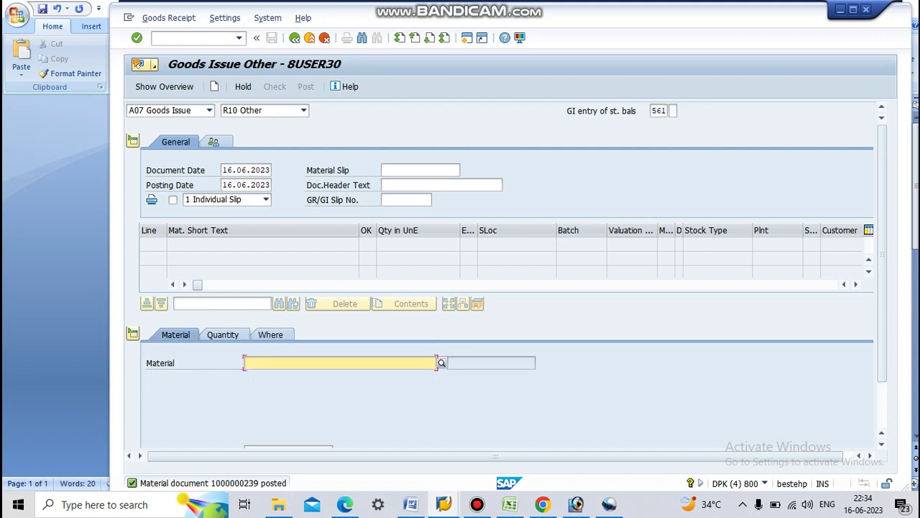
pyautogui.write('1617')
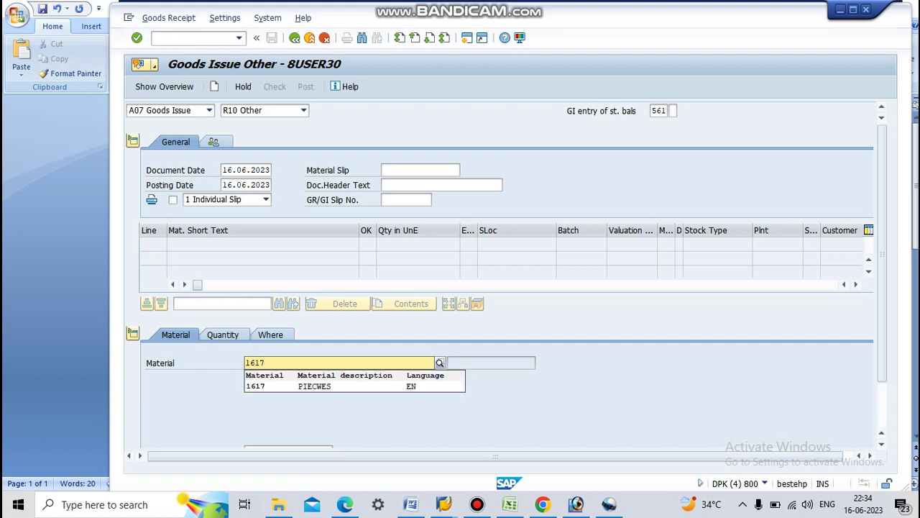
pyautogui.click(314, 386)
pyautogui.click(223, 335)
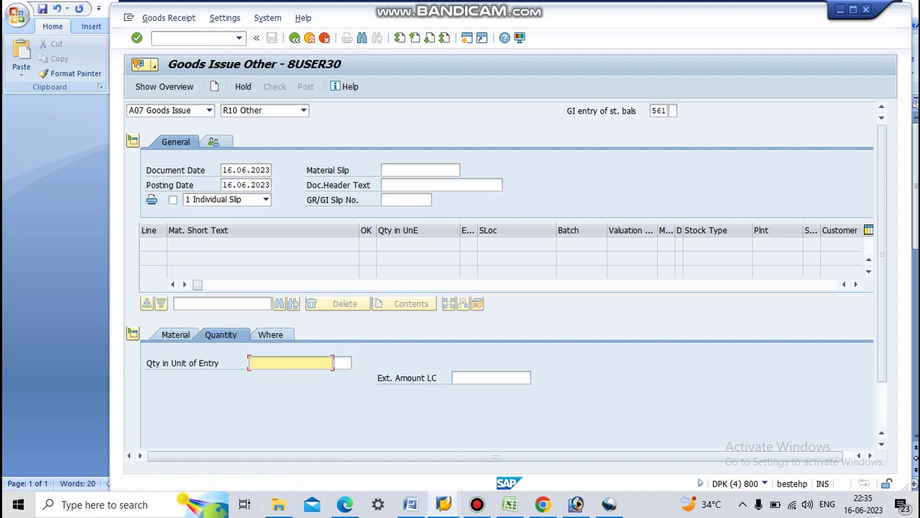
pyautogui.write('9000.')
pyautogui.press('Return')
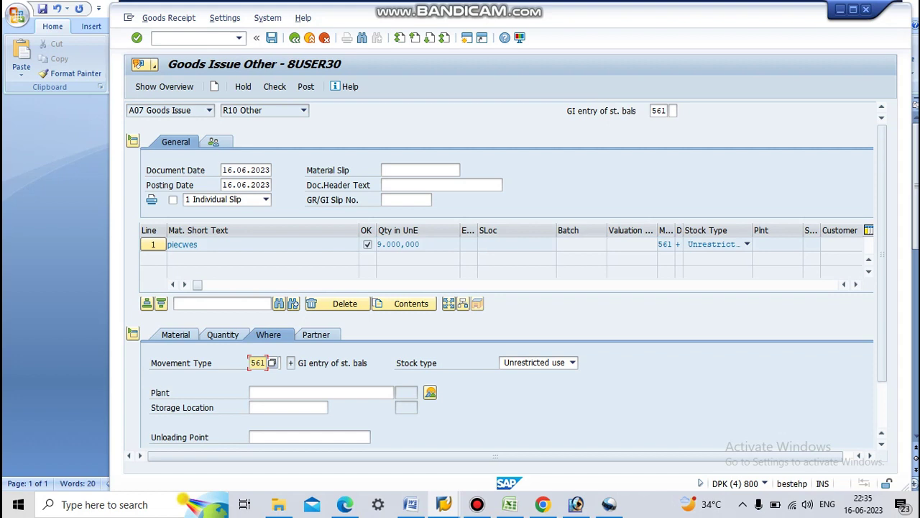
# - Set the goods issue item's plant to sez1 and its storage location to s1
pyautogui.click(309, 392)
pyautogui.write('sez1')
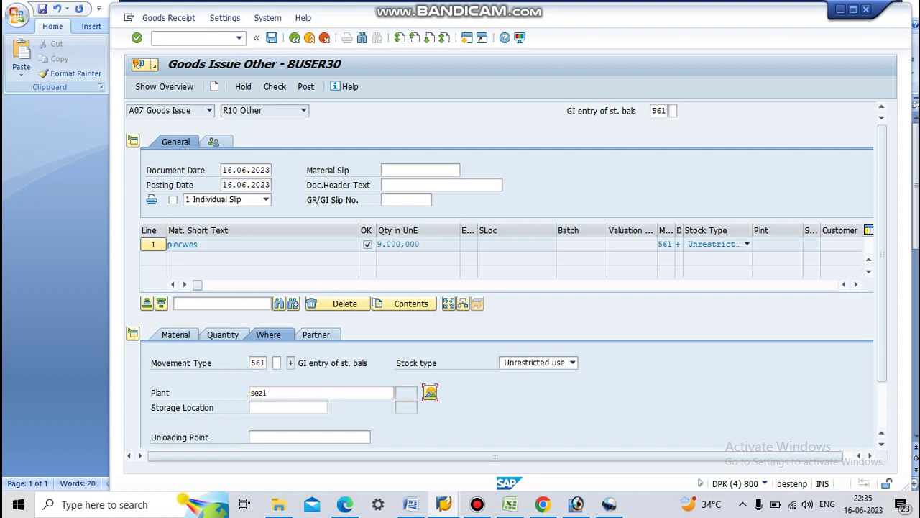
pyautogui.press('Tab')
pyautogui.write('s1')
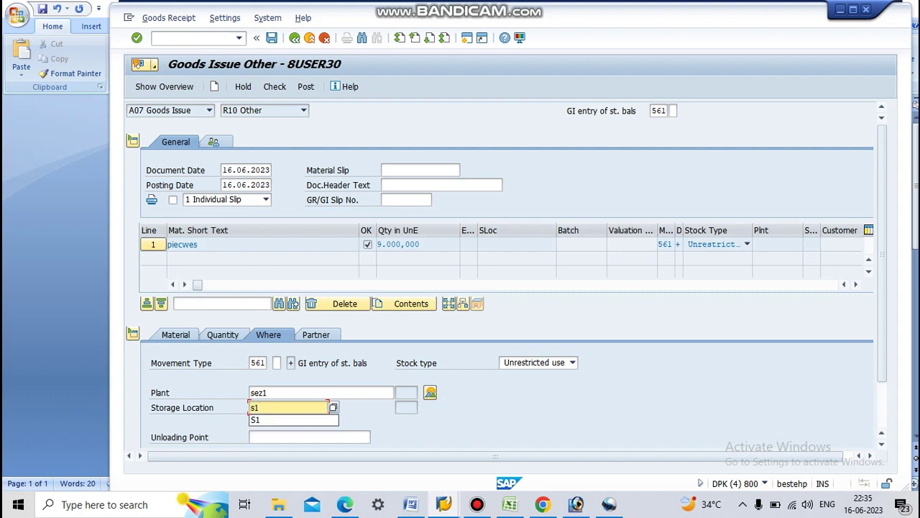
pyautogui.press('Return')
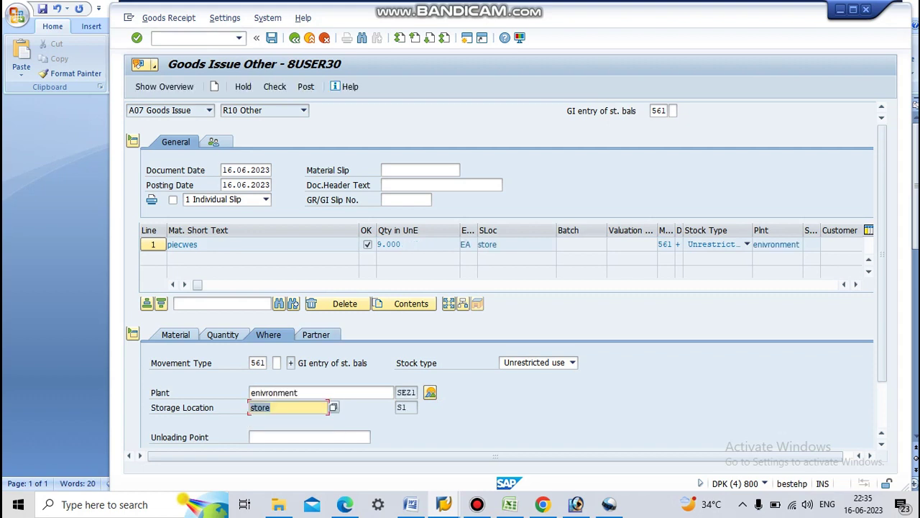
# - Assign the vendor with search term NNNN as the partner of the goods issue item
pyautogui.press('Return')
pyautogui.scroll(-1, 500, 277)
pyautogui.write('100')
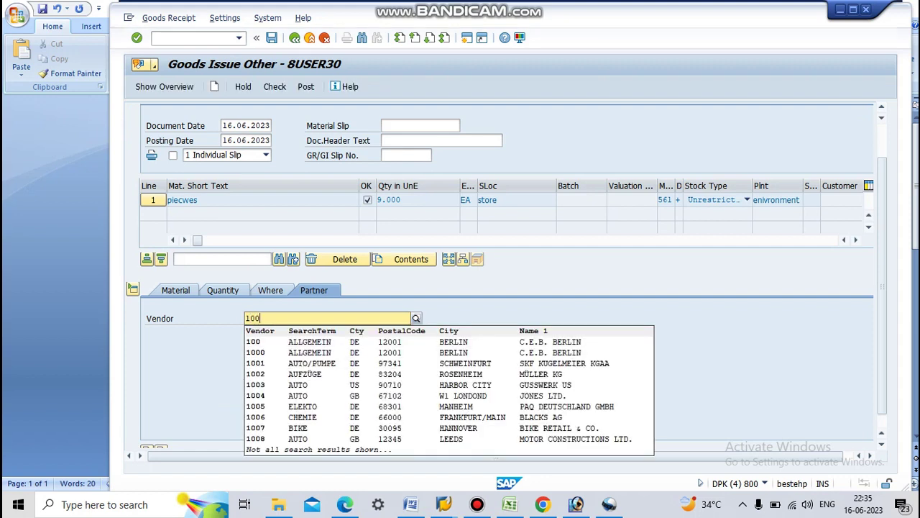
pyautogui.write('68')
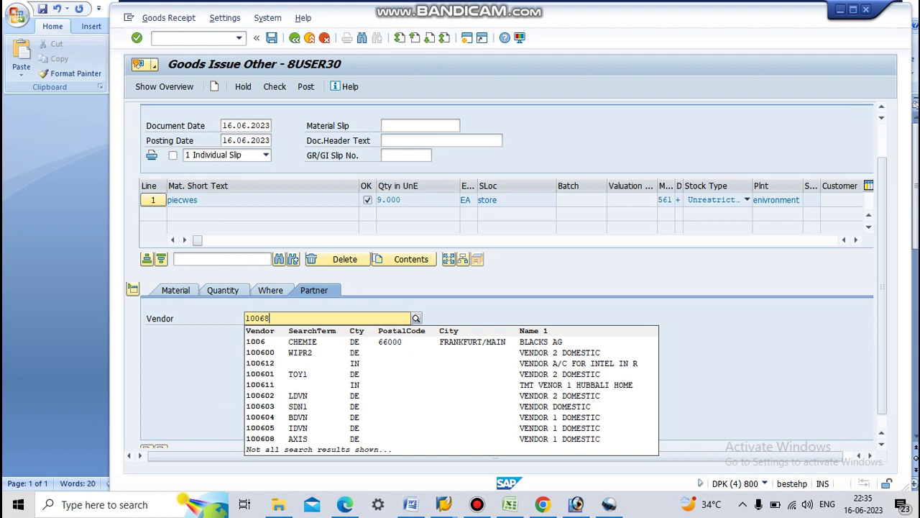
pyautogui.press('Down')
pyautogui.press('Down')
pyautogui.press('Down')
pyautogui.press('Down')
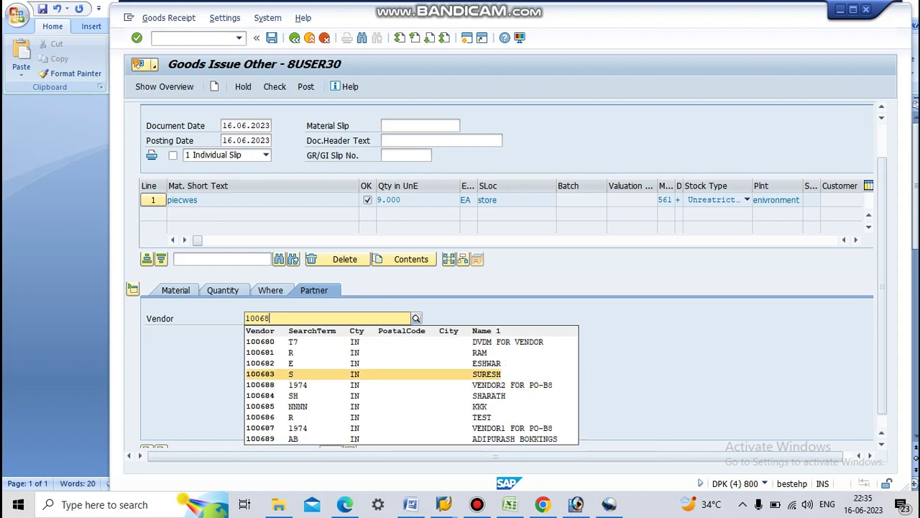
pyautogui.press('Down')
pyautogui.press('Down')
pyautogui.press('Down')
pyautogui.press('Down')
pyautogui.press('Up')
pyautogui.press('Return')
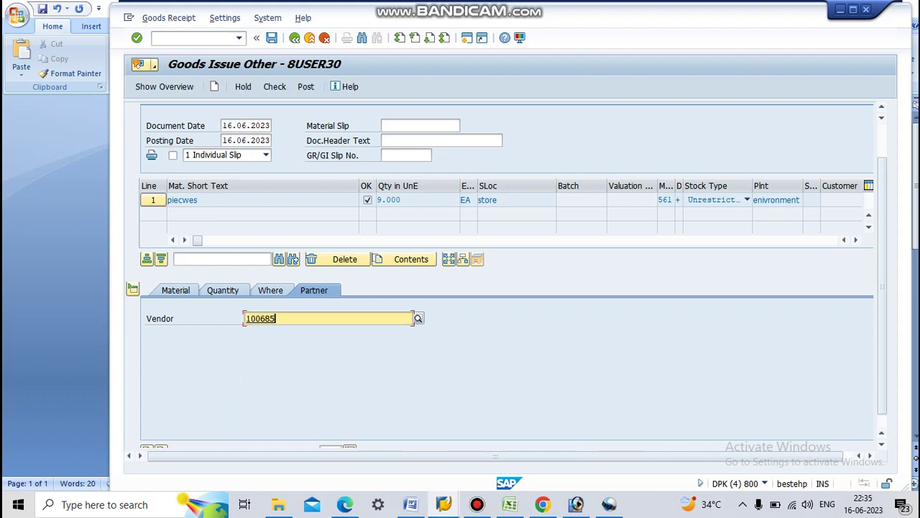
pyautogui.press('Return')
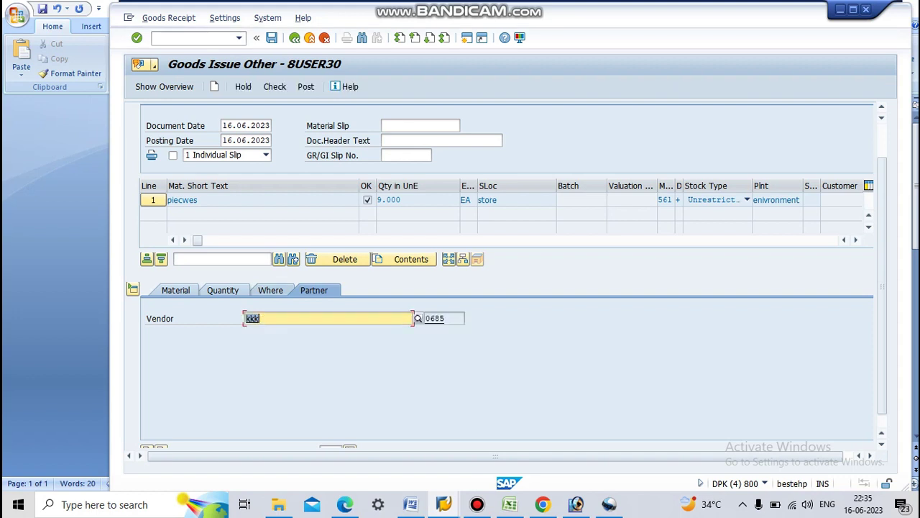
# - Set the item's external amount in local currency to 12000 and post the goods issue
pyautogui.click(270, 290)
pyautogui.click(222, 291)
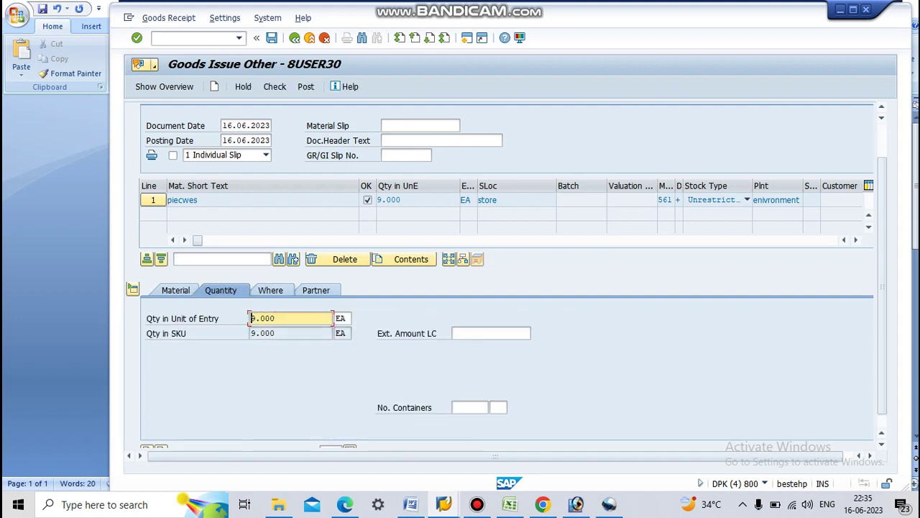
pyautogui.click(491, 333)
pyautogui.write('12000')
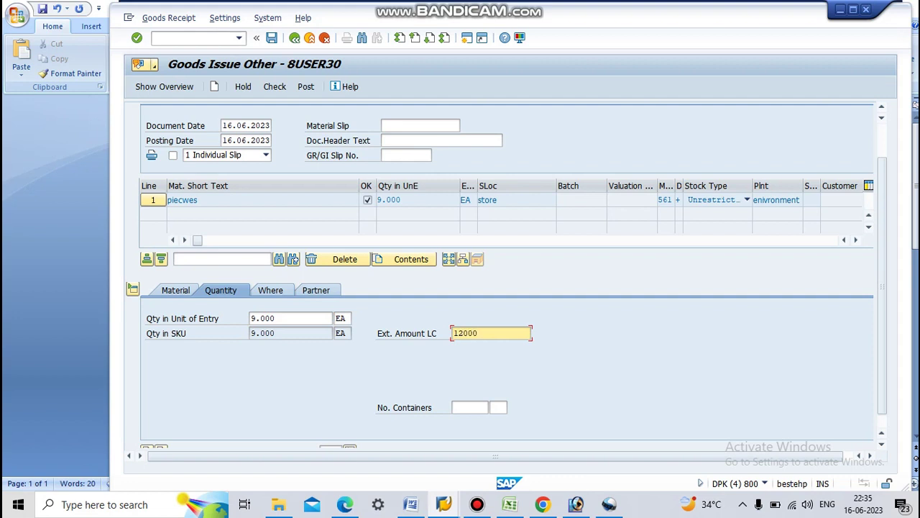
pyautogui.press('Return')
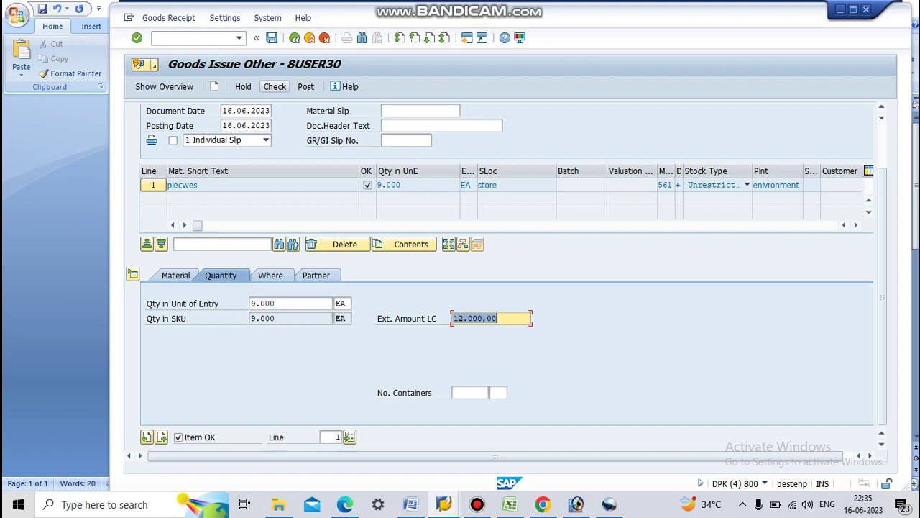
pyautogui.click(306, 86)
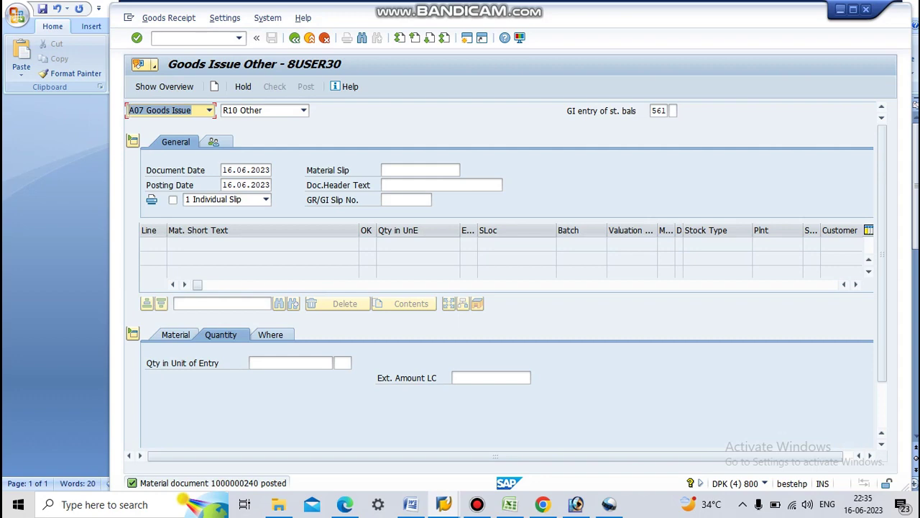
# - Switch to the SAP Easy Access session and open material 1617 for display with transaction mm03
pyautogui.click(840, 10)
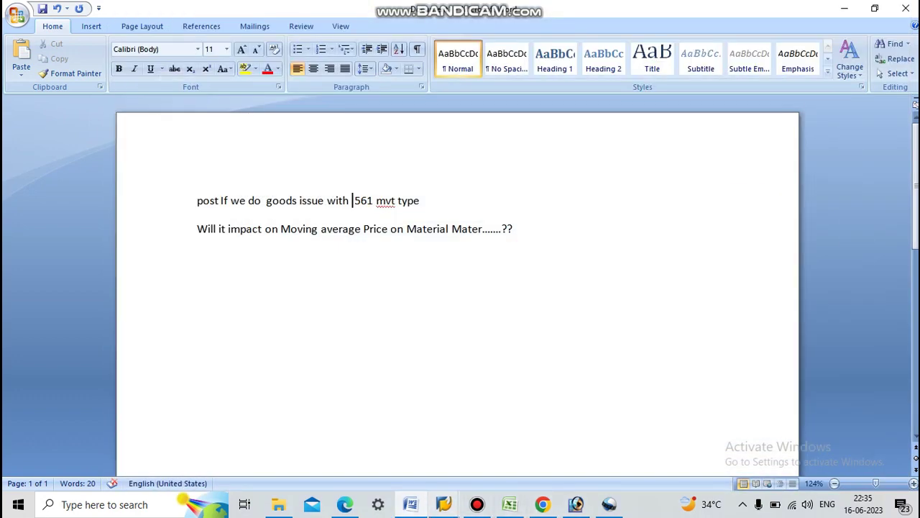
pyautogui.moveTo(444, 504)
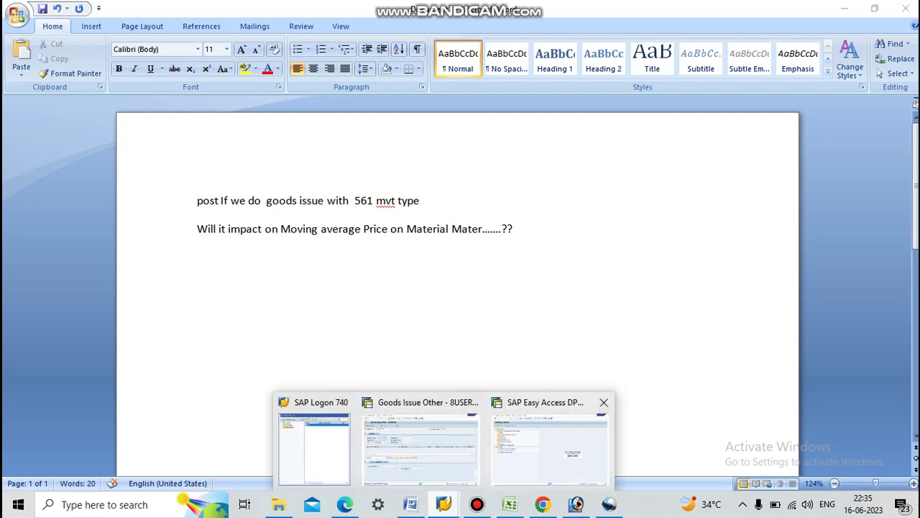
pyautogui.click(550, 450)
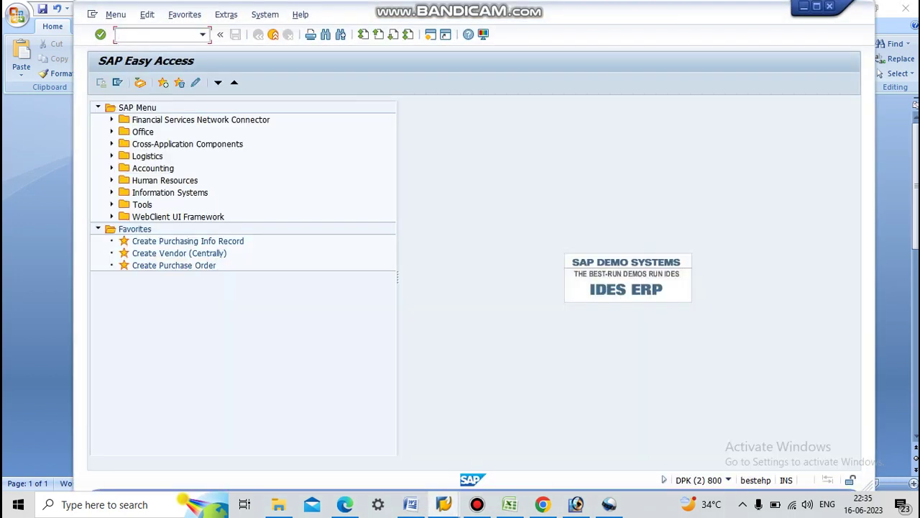
pyautogui.write('mm03')
pyautogui.press('Return')
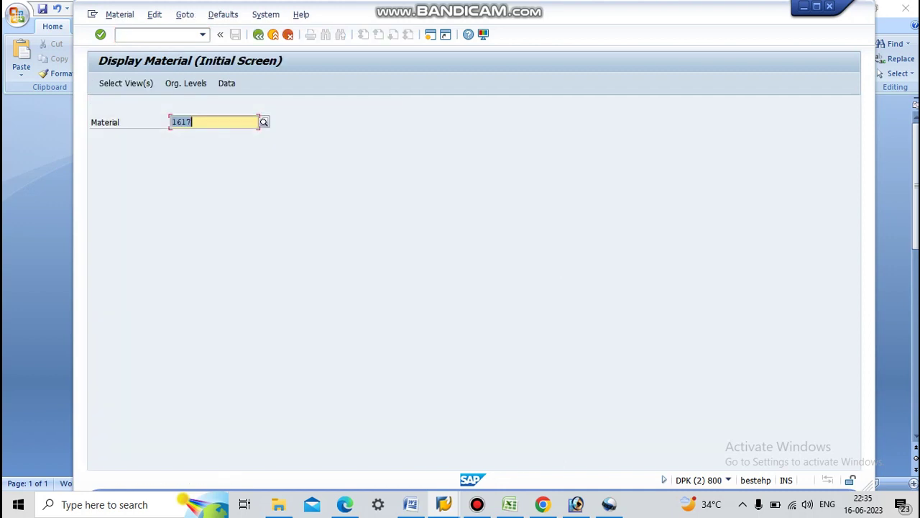
pyautogui.press('Return')
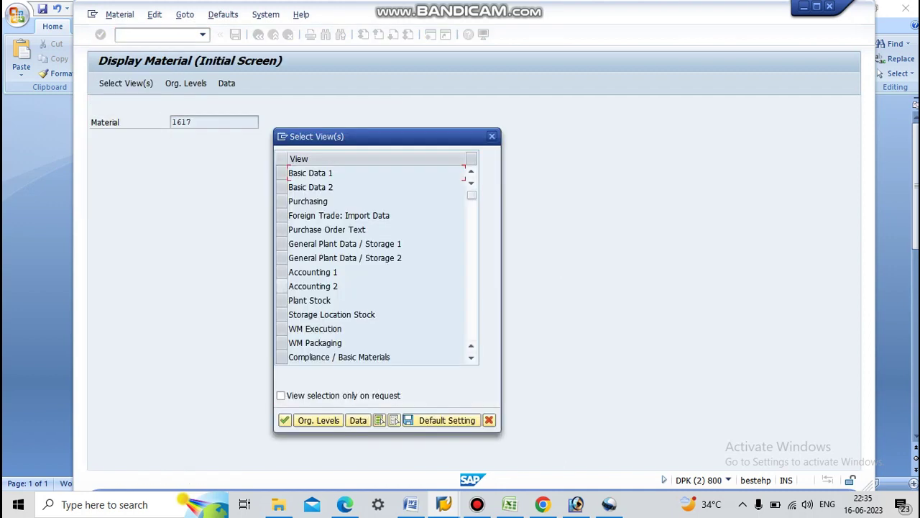
# - Display the Accounting 1 view of material 1617 for plant SEZ1 and check its moving price
pyautogui.click(289, 272)
pyautogui.press('Return')
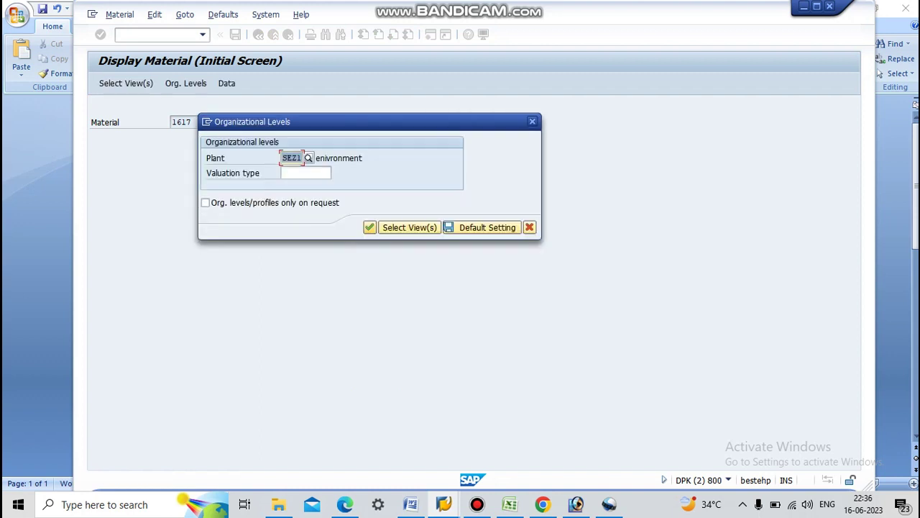
pyautogui.press('Return')
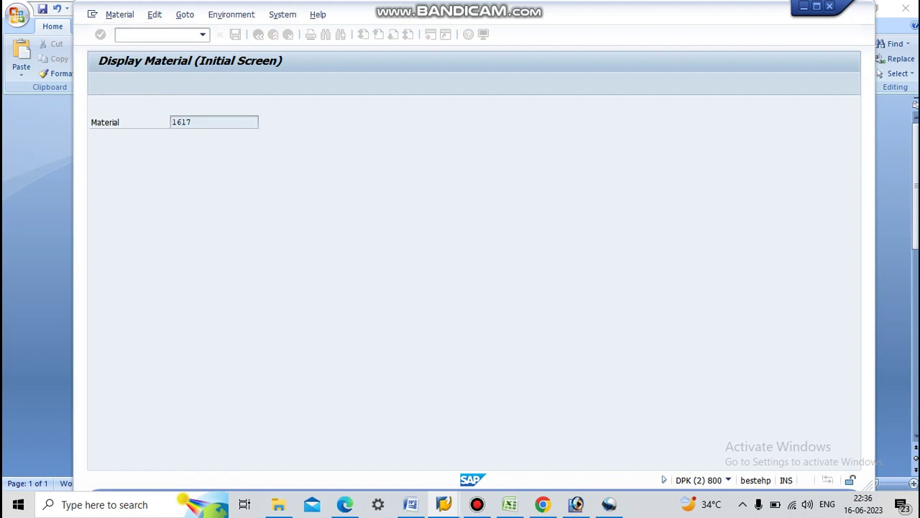
pyautogui.moveTo(231, 330); pyautogui.dragTo(201, 330)
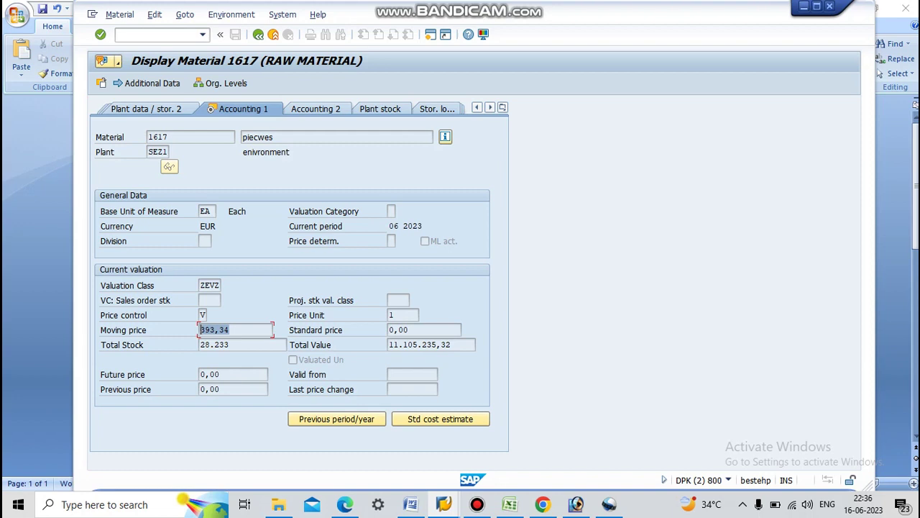
# - Return to the Word document and highlight "561 mvt type" and "Moving average Price on Material Mater" in yellow
pyautogui.click(804, 7)
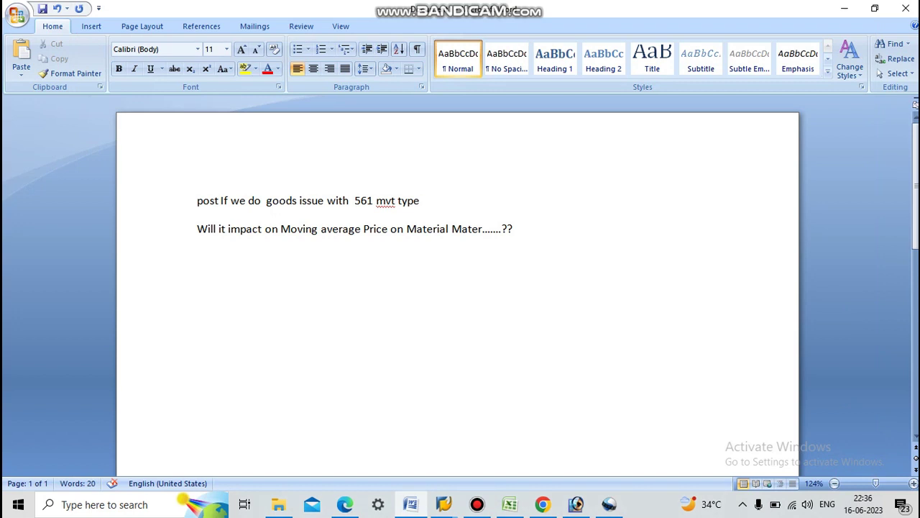
pyautogui.moveTo(353, 200); pyautogui.dragTo(427, 205)
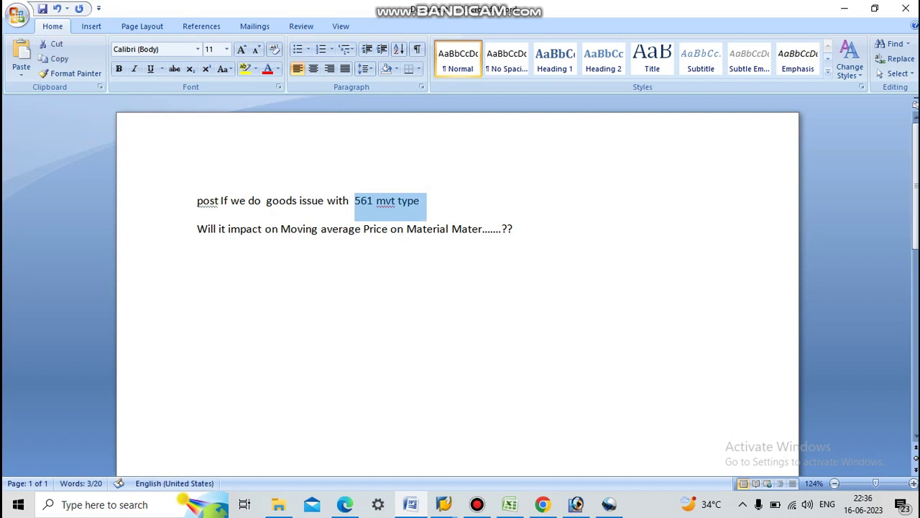
pyautogui.click(244, 69)
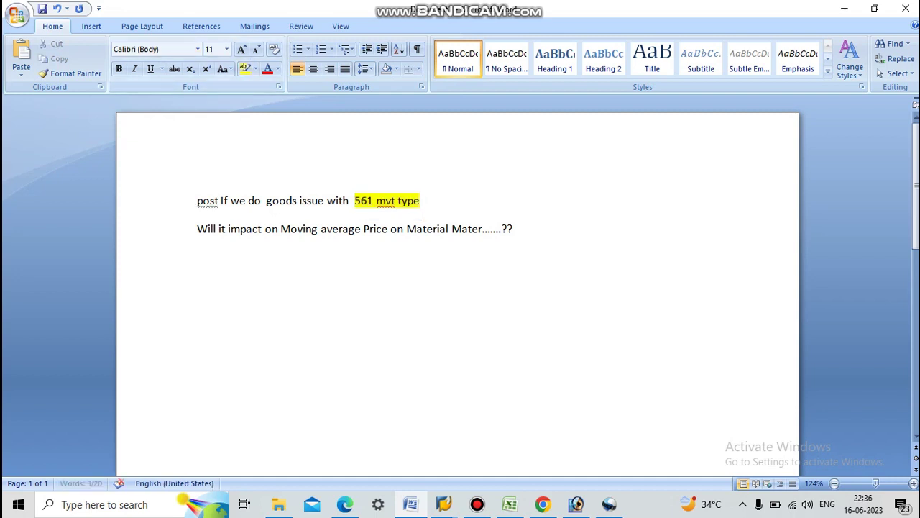
pyautogui.moveTo(280, 229); pyautogui.dragTo(482, 230)
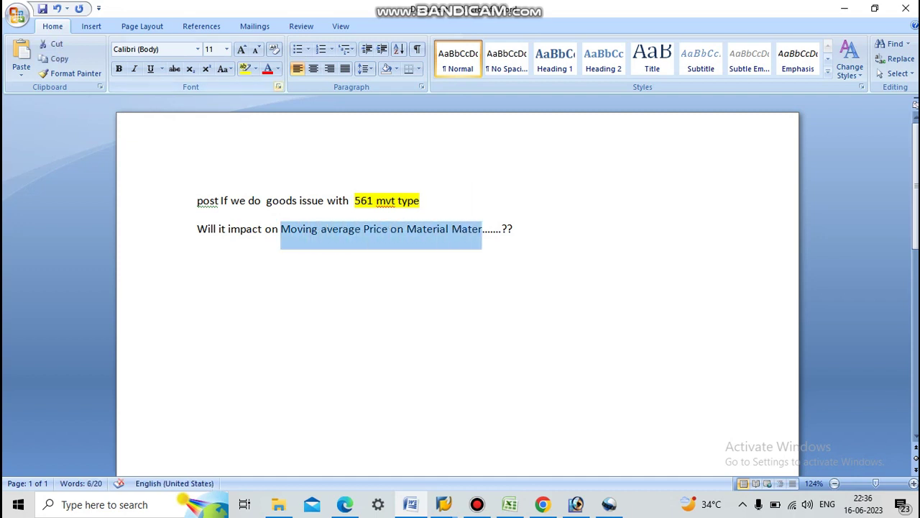
pyautogui.click(244, 69)
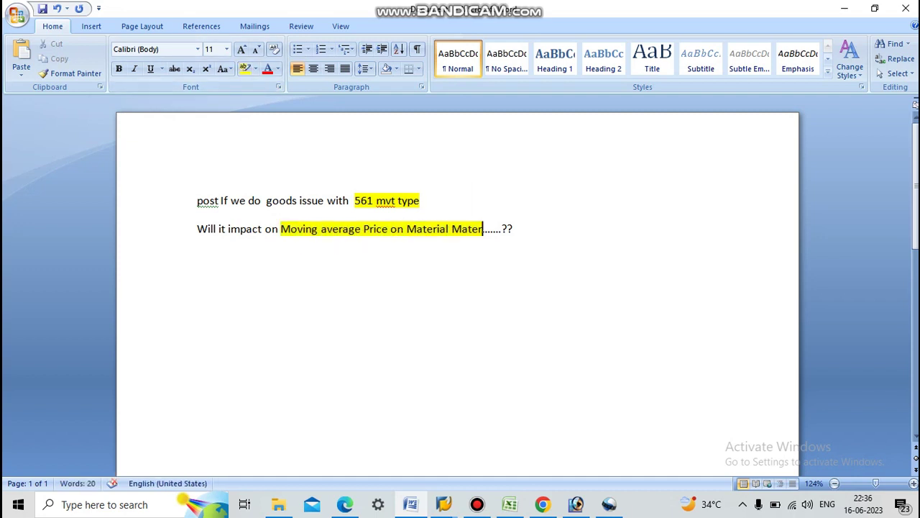
# - Add the line "Please subscribe" below the question about the moving average price, leaving an empty line between them
pyautogui.click(421, 201)
pyautogui.press('Return')
pyautogui.press('Return')
pyautogui.write('please sub')
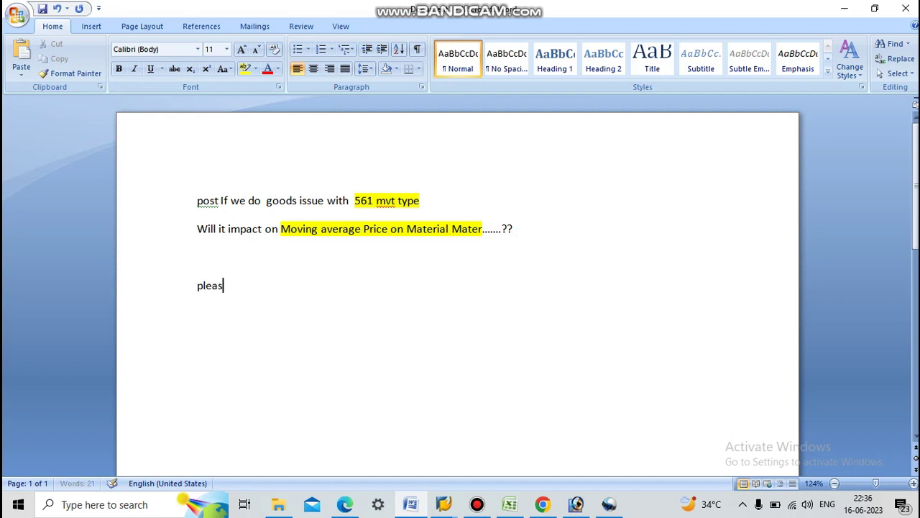
pyautogui.write('scribe')
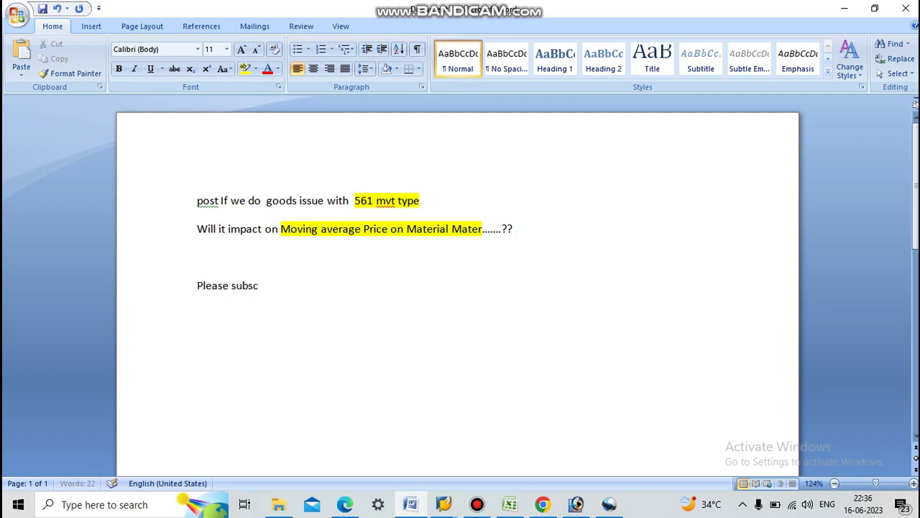